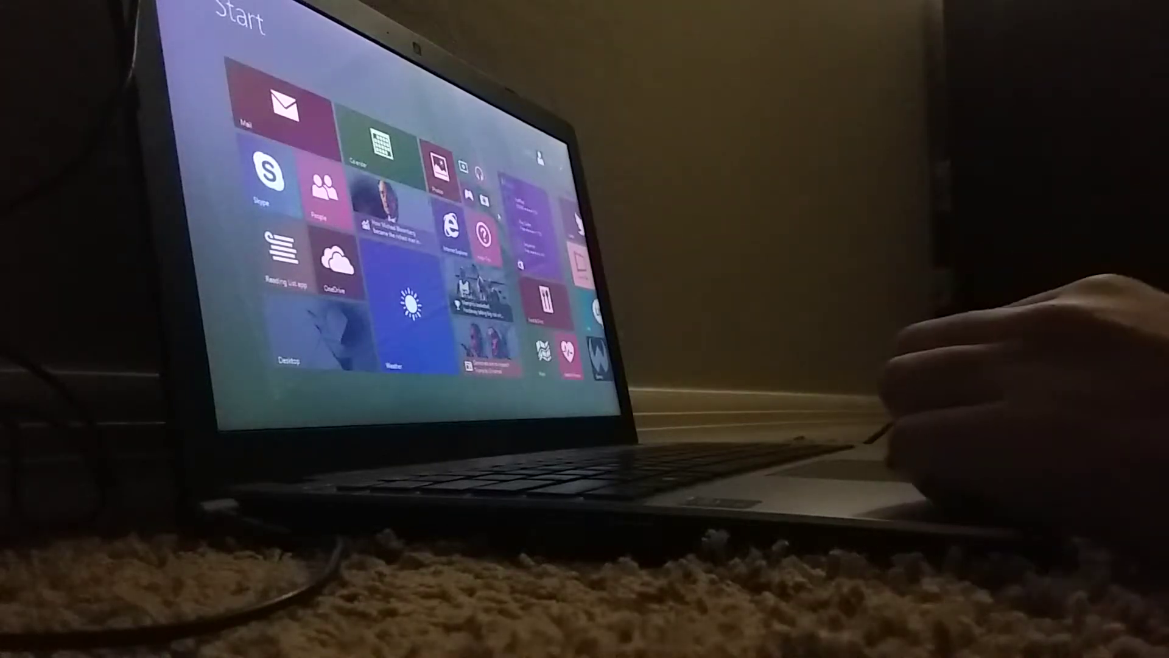
Launch Internet Explorer from the Windows 8 desktop, dismiss the 'Don't miss out' prompt, and start a fresh page.
left_click(324, 331)
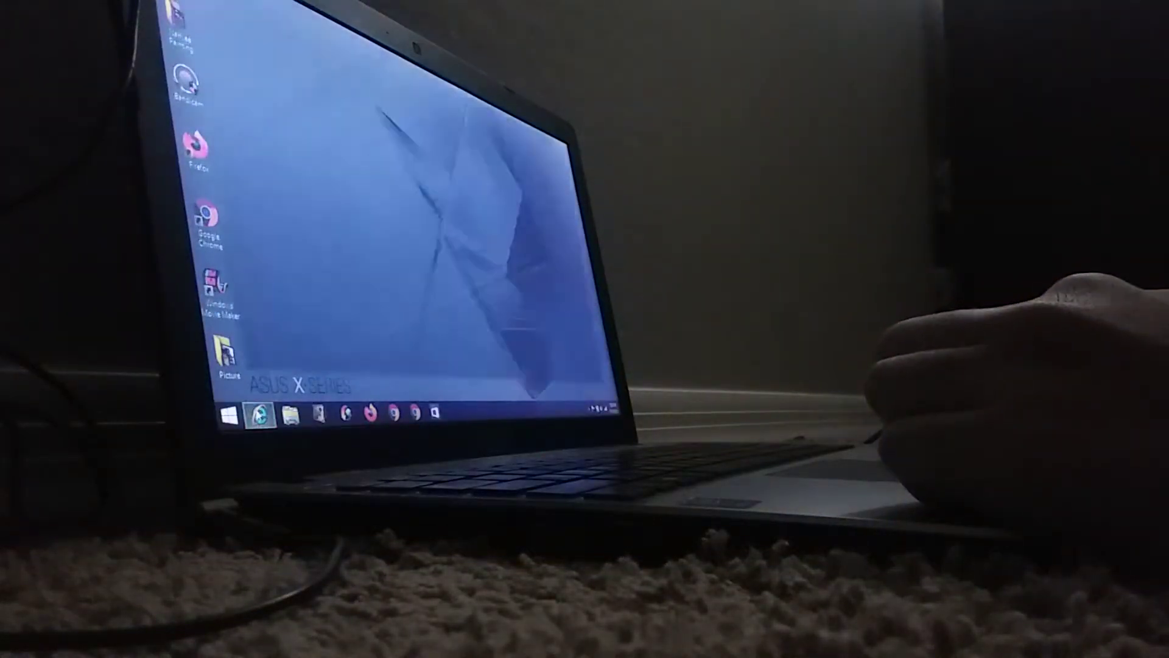
left_click(260, 413)
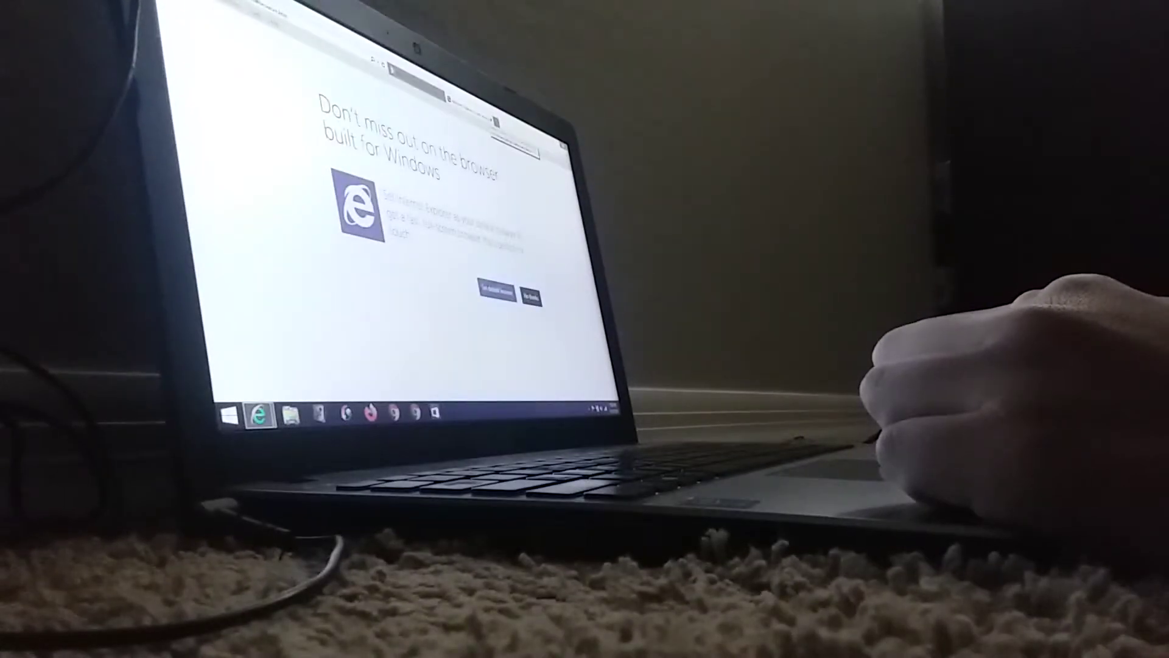
left_click(531, 296)
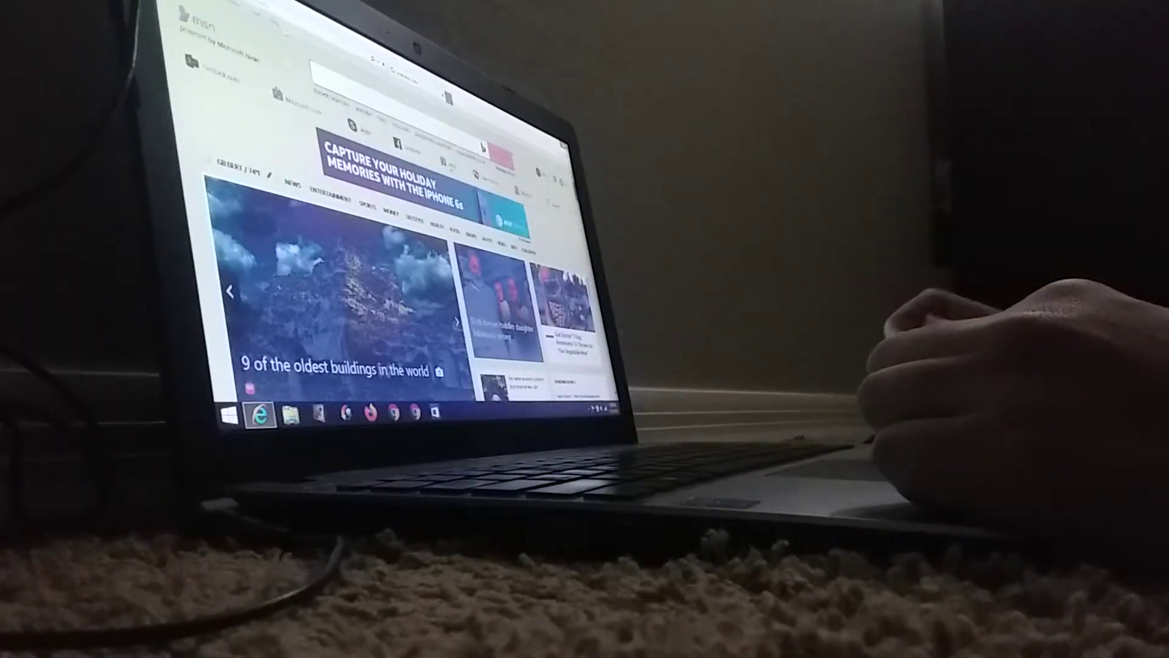
left_click(374, 60)
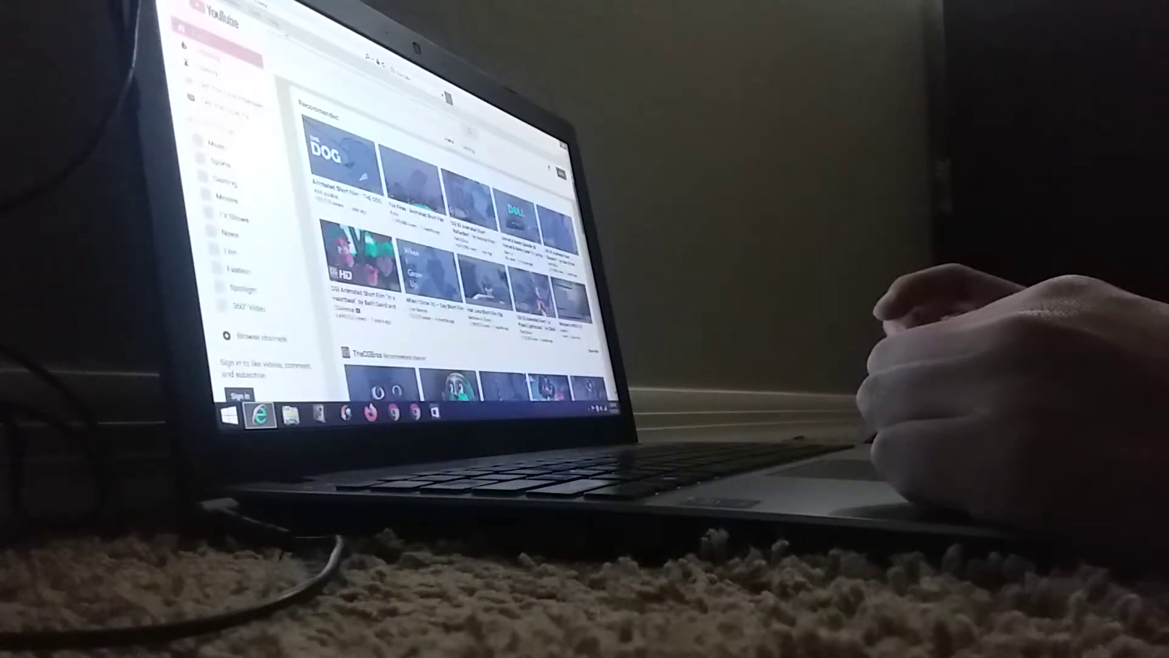